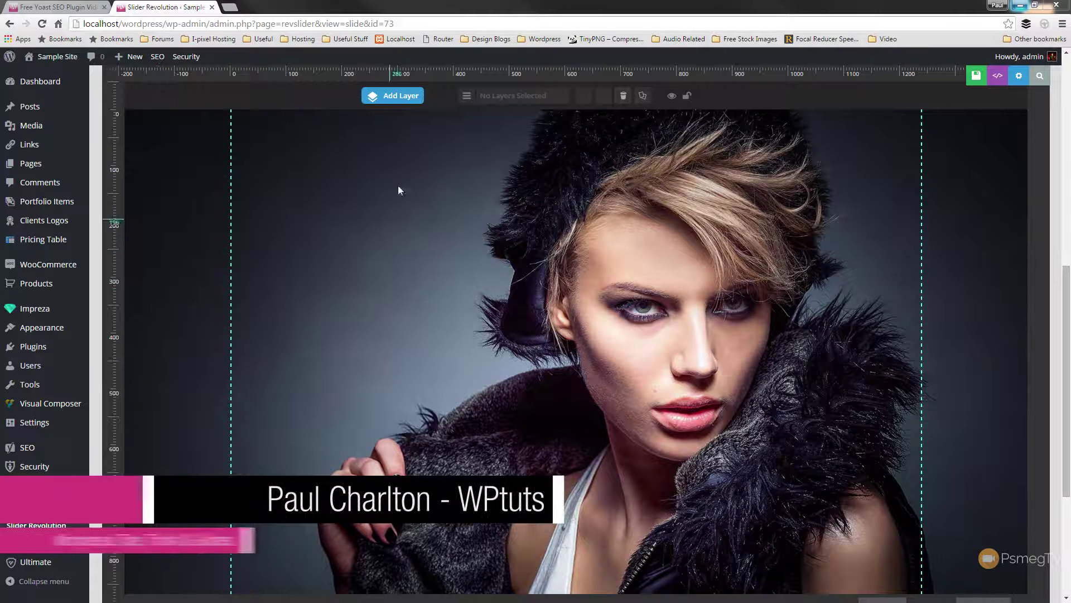
Step: Add a Text/Html layer, delete its 'Caption Text2' placeholder, and return to Notepad
left_click(394, 97)
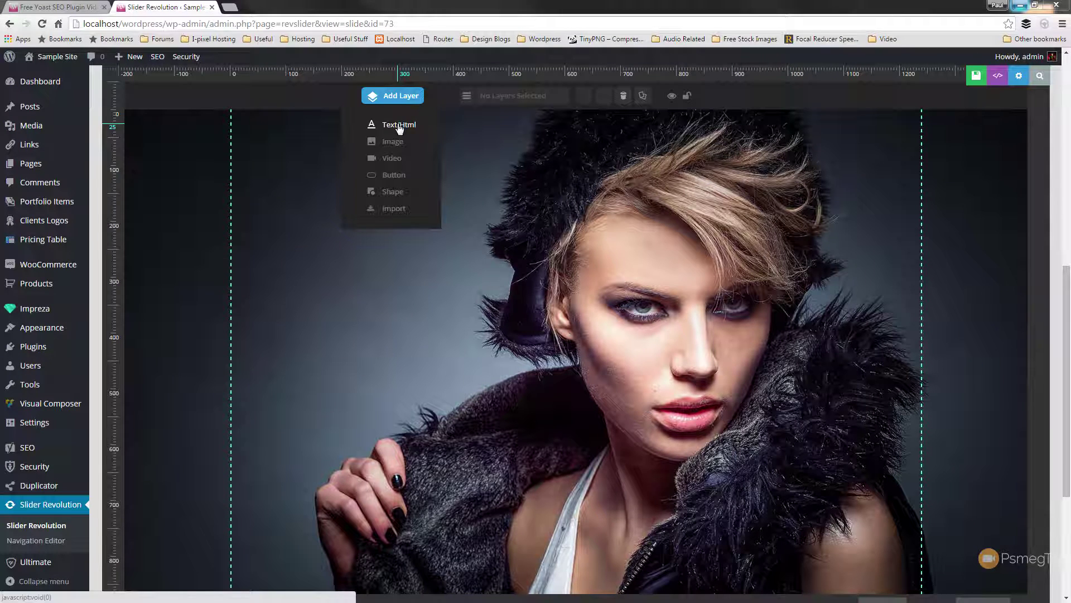
left_click(399, 127)
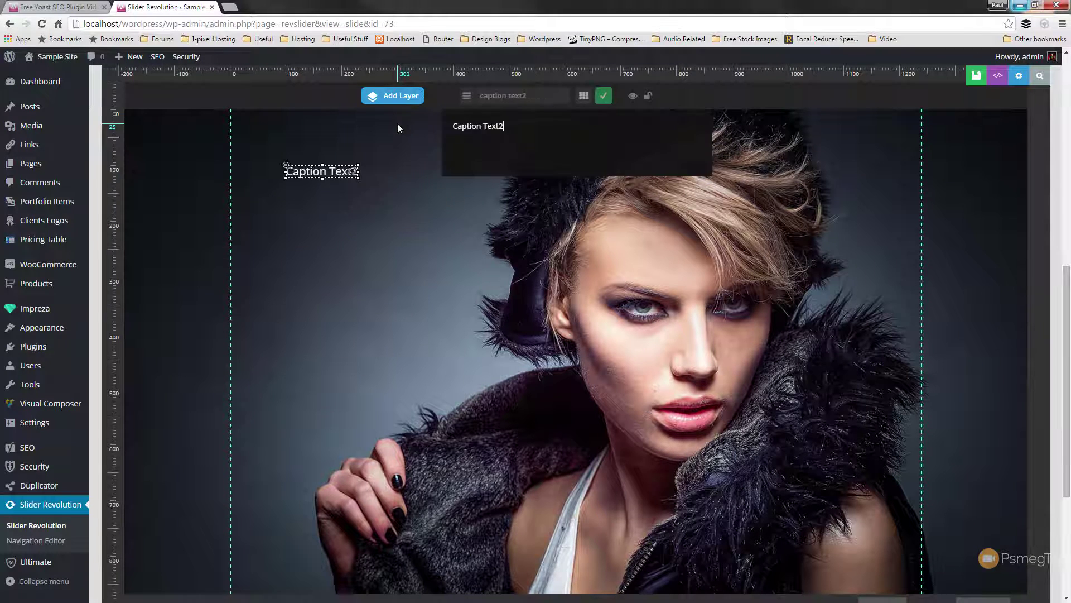
left_click_drag(515, 120, 429, 132)
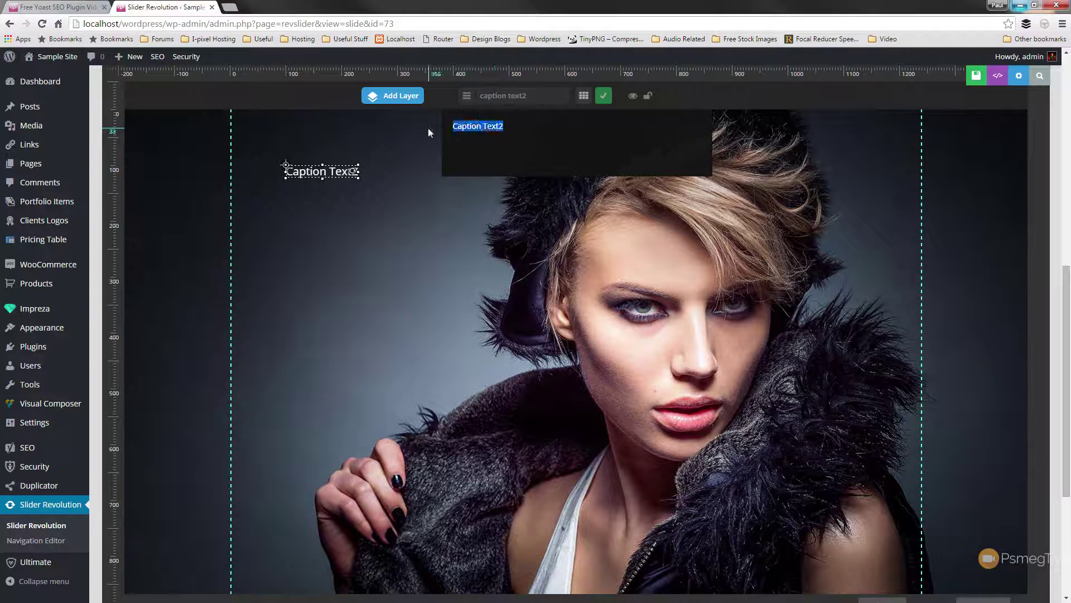
key("BackSpace")
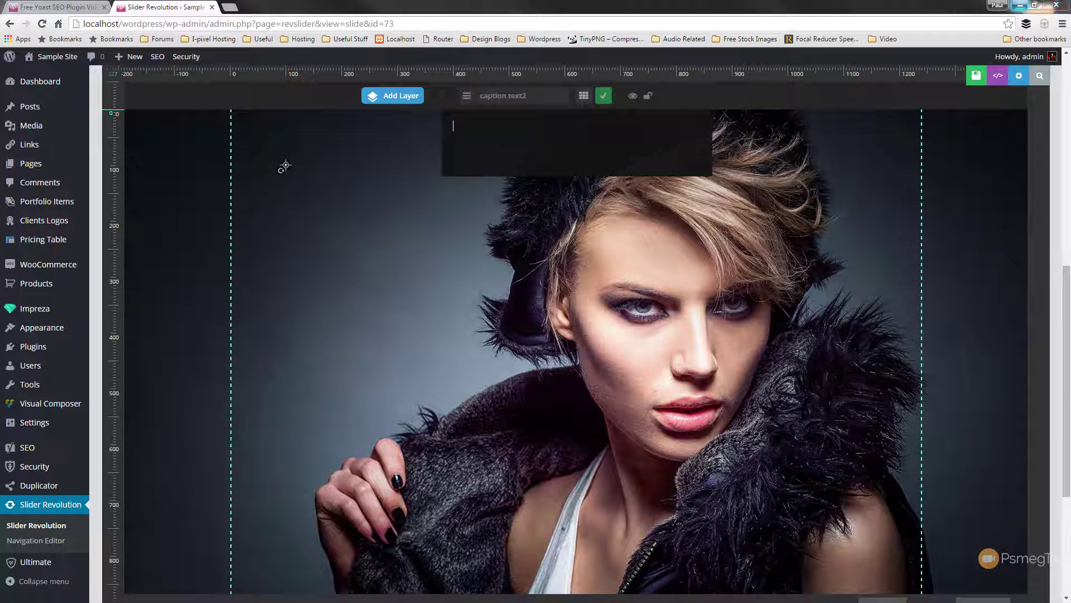
key("alt+Tab")
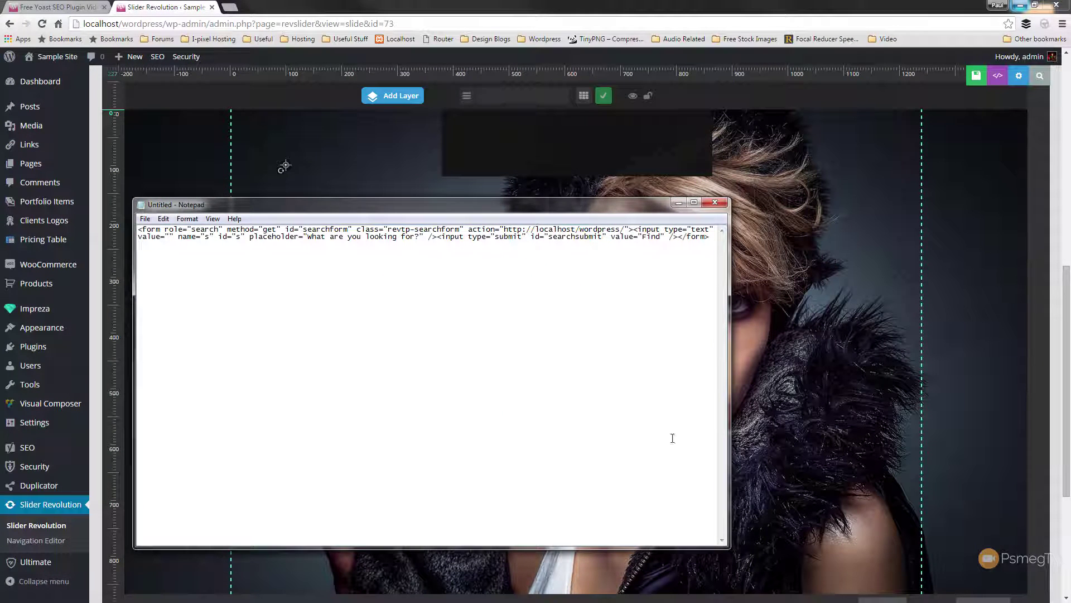
Step: Narrow and reposition Notepad so the form HTML wraps, checking its action URL and revtp-searchform class
left_click_drag(728, 547, 531, 569)
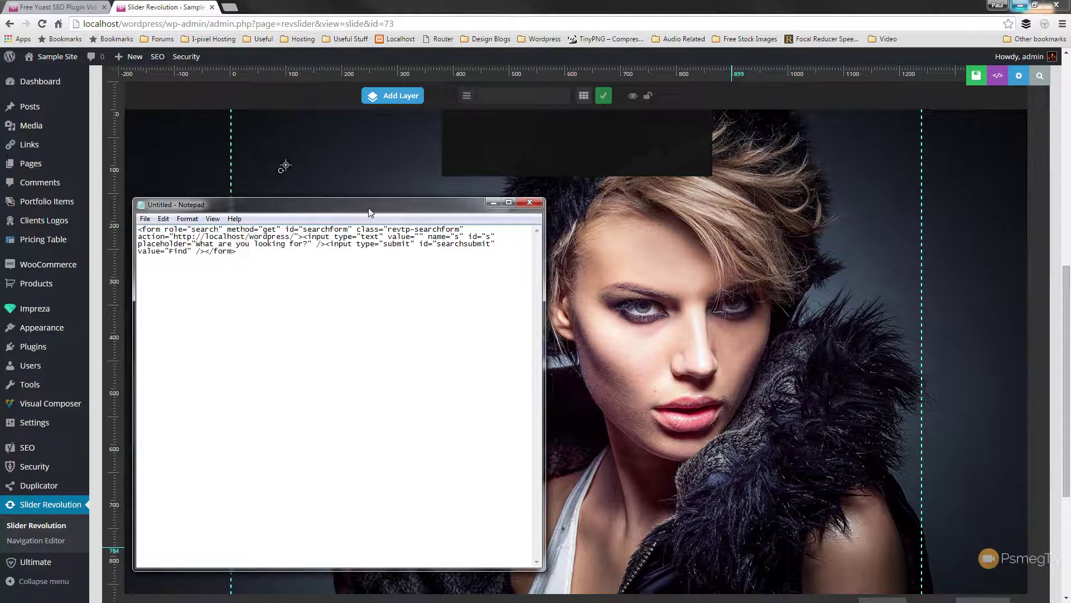
left_click_drag(367, 209, 347, 187)
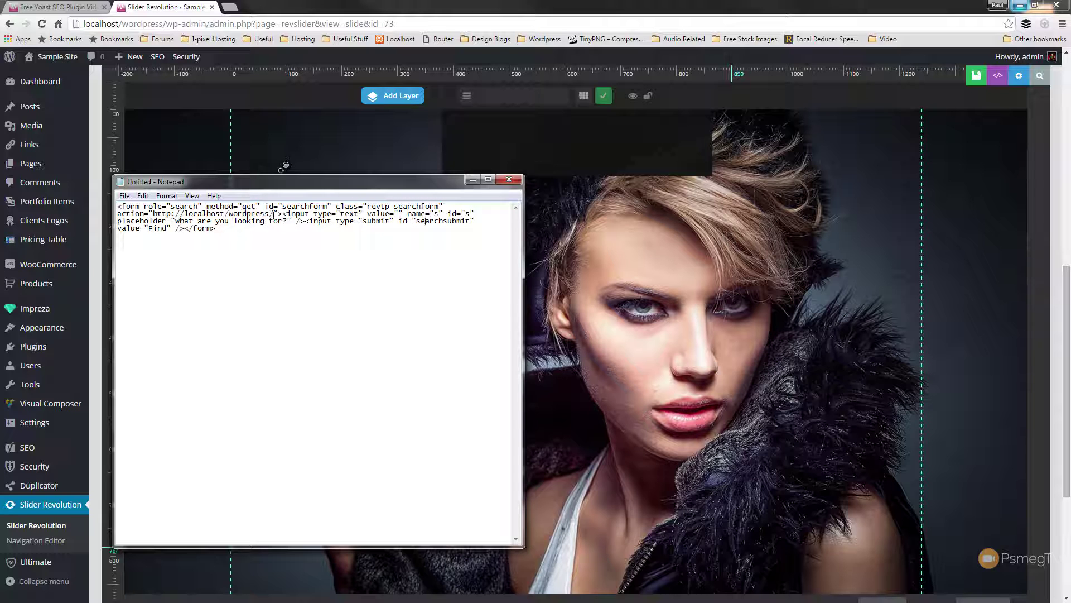
left_click_drag(273, 214, 154, 214)
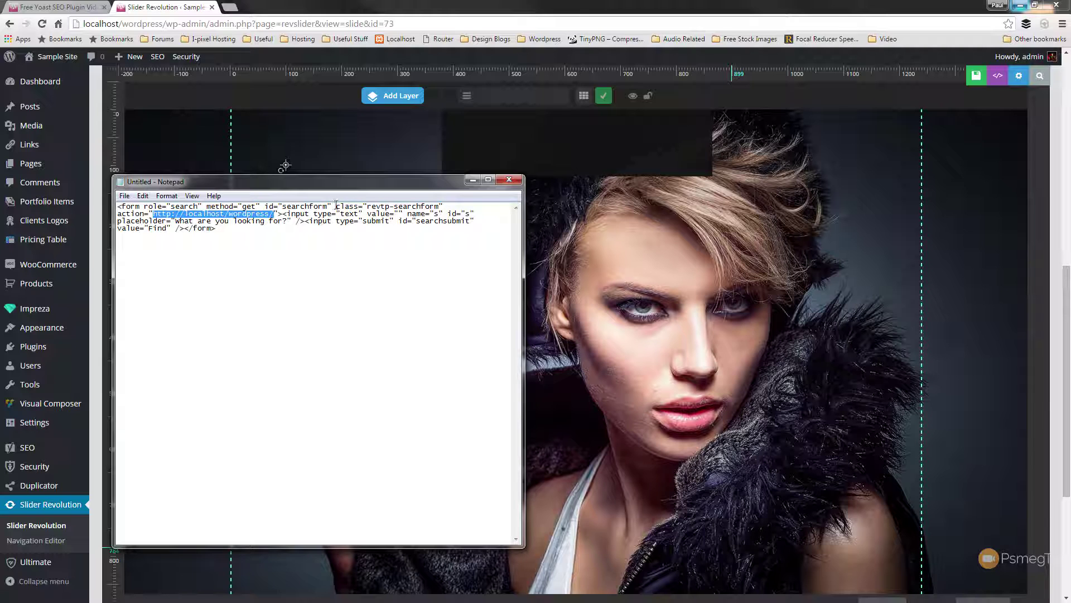
left_click_drag(337, 206, 443, 210)
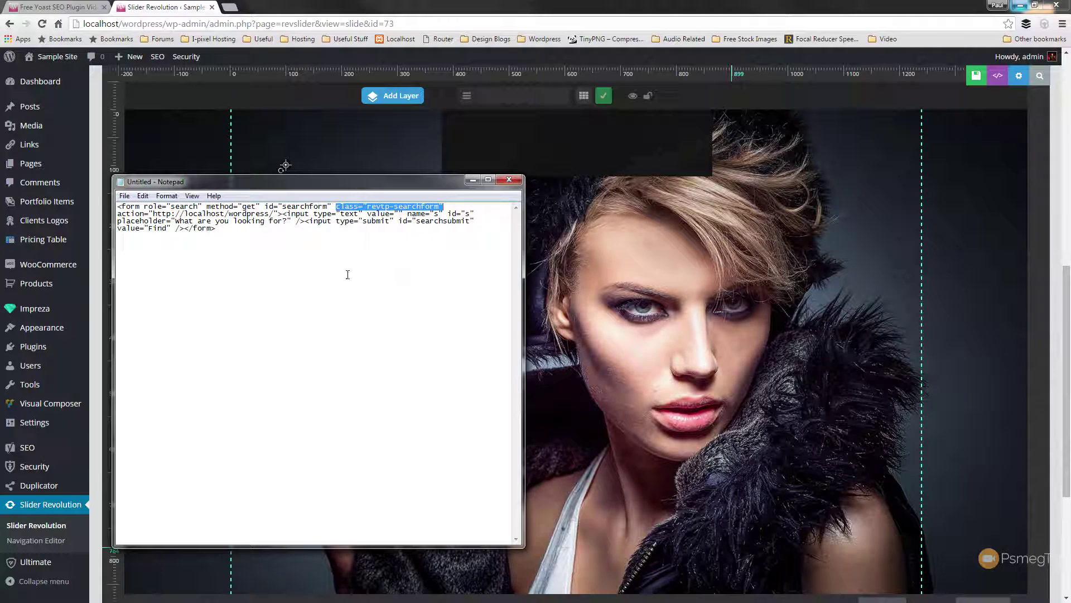
Step: Select and copy the entire search form snippet
left_click(451, 213)
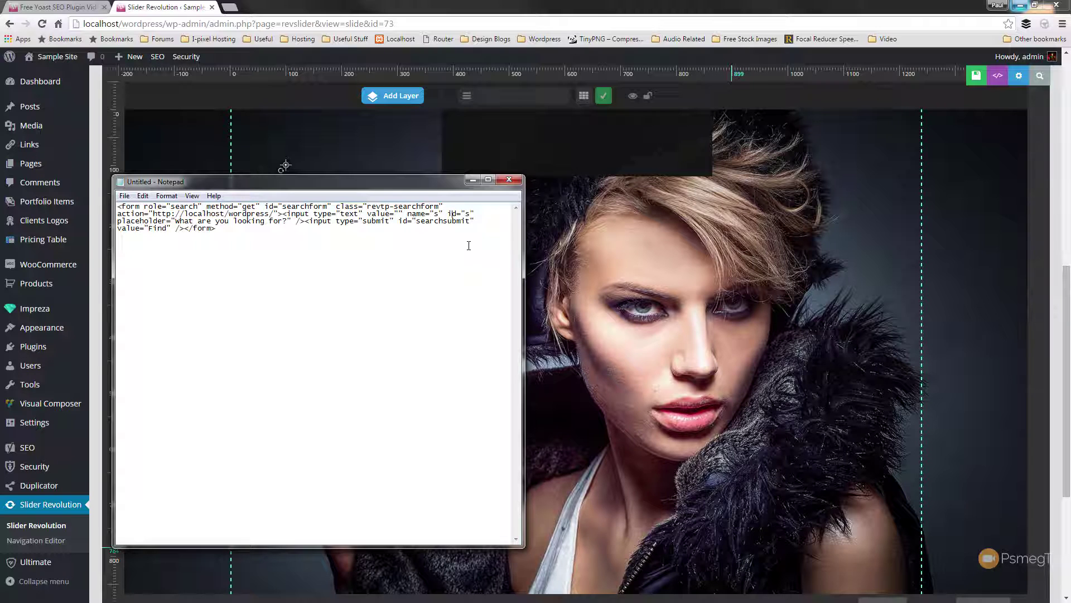
left_click_drag(217, 229, 120, 200)
key("ctrl+c")
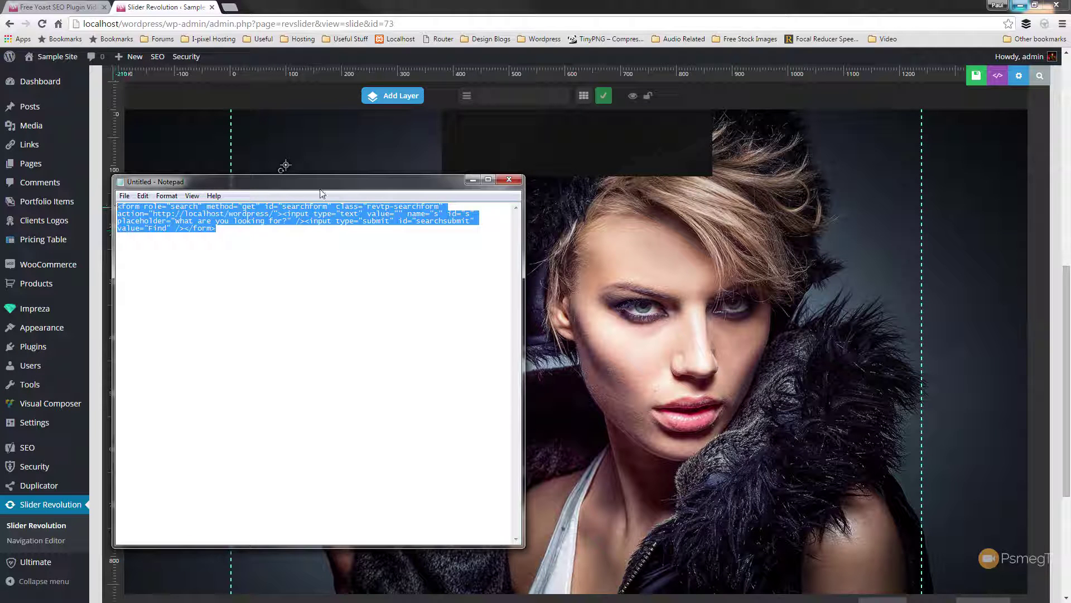
key("super+Down")
Step: Paste the search form HTML into the empty text layer and move it to mid-slide
left_click(497, 129)
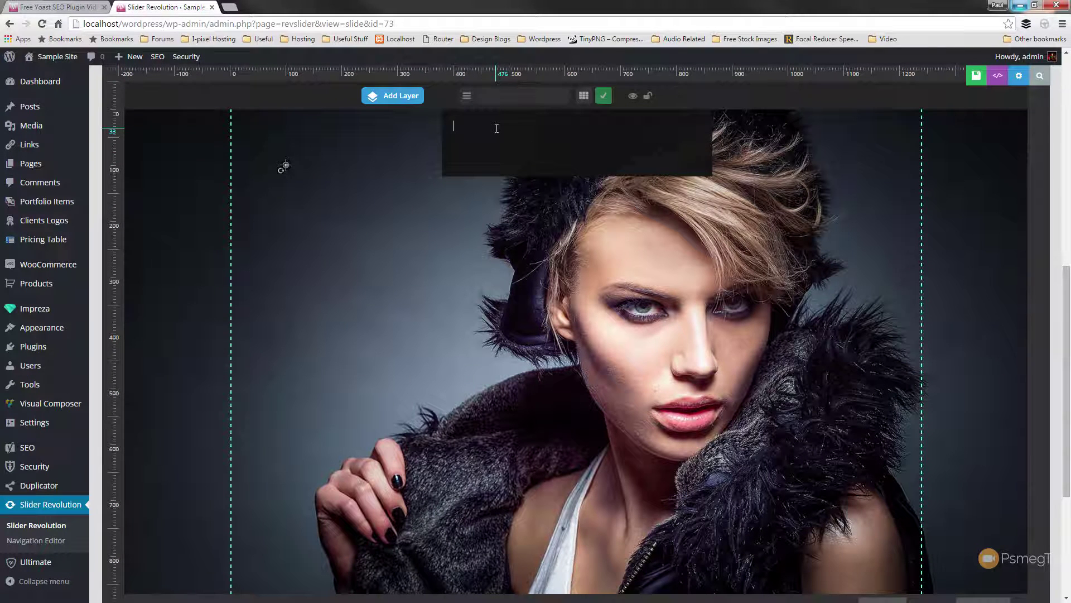
key("ctrl+v")
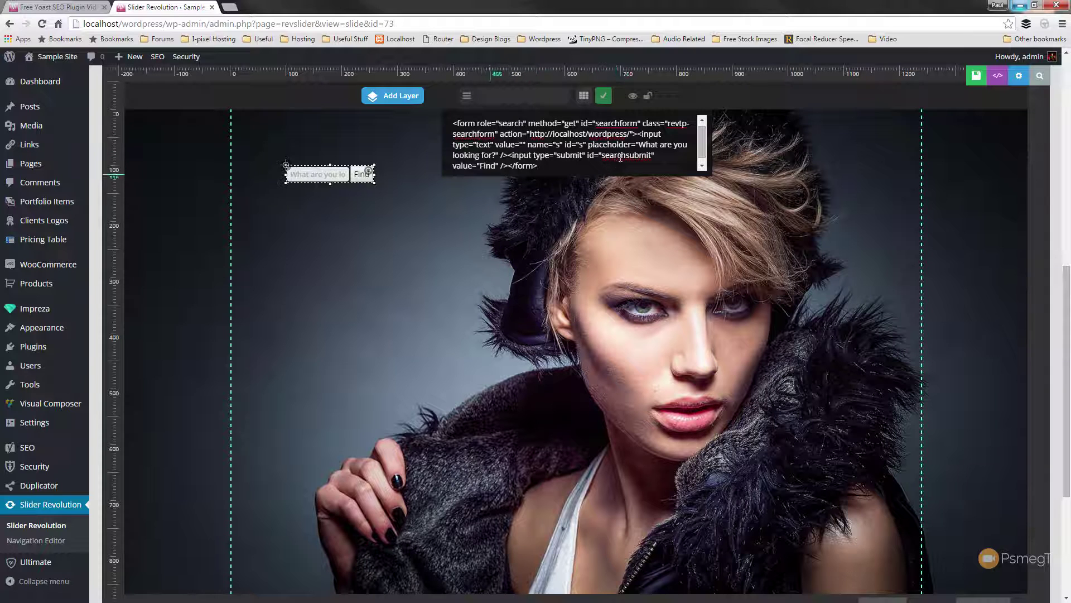
left_click(439, 186)
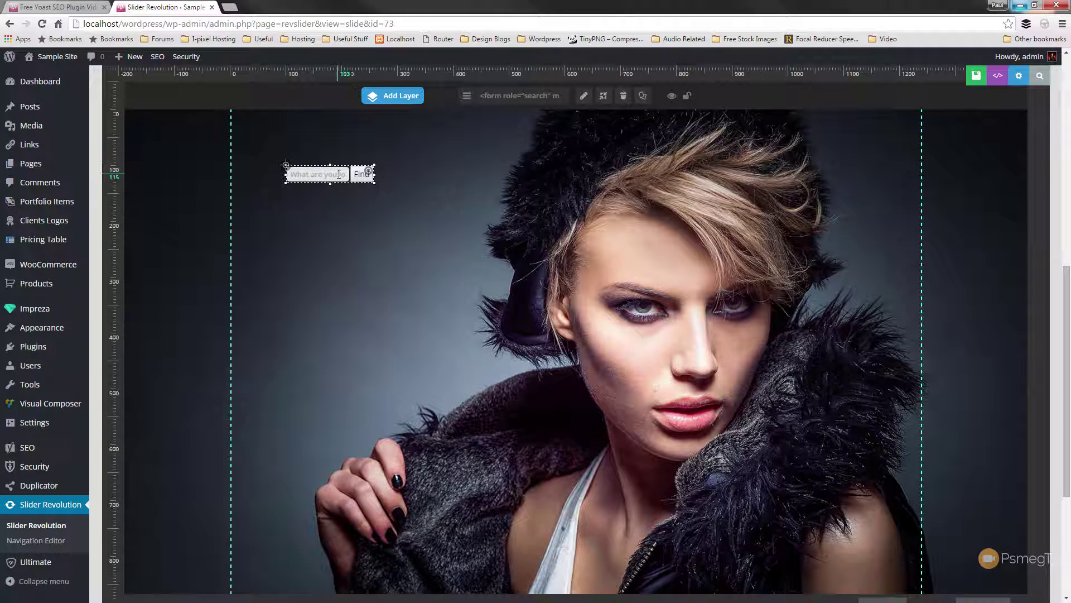
left_click_drag(360, 177, 525, 309)
left_click_drag(564, 368, 622, 404)
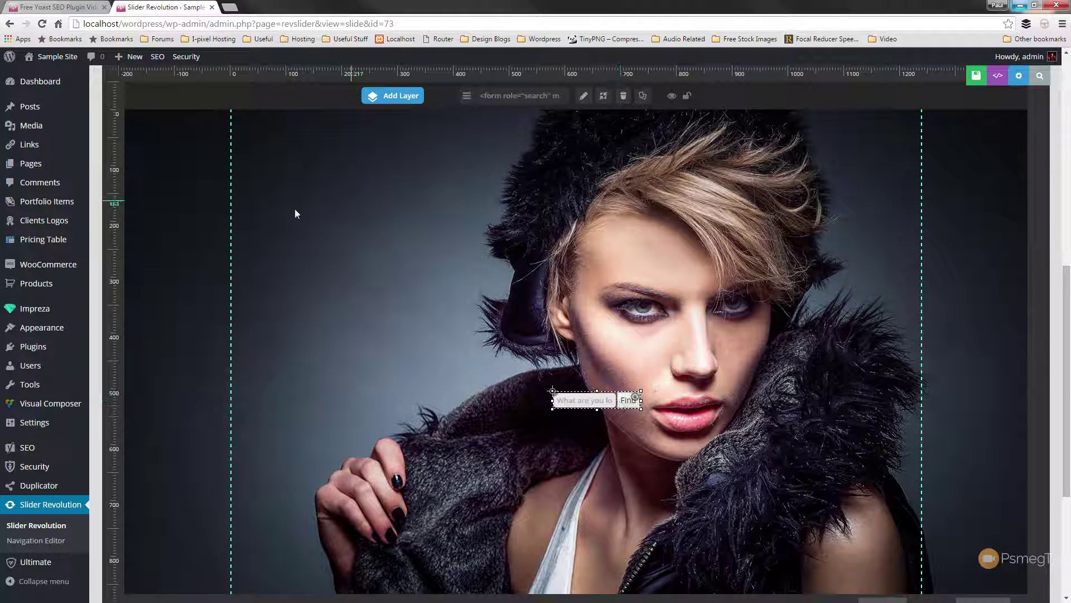
Step: Add a text layer reading 'Are You Searching for something specific?' just above the search form
mouse_move(400, 100)
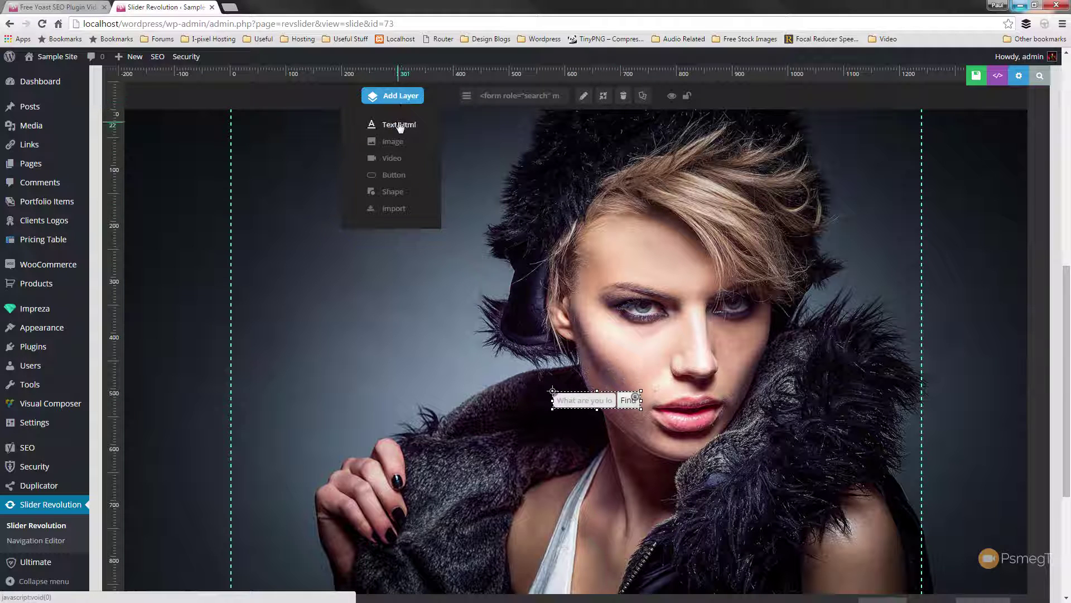
left_click(399, 126)
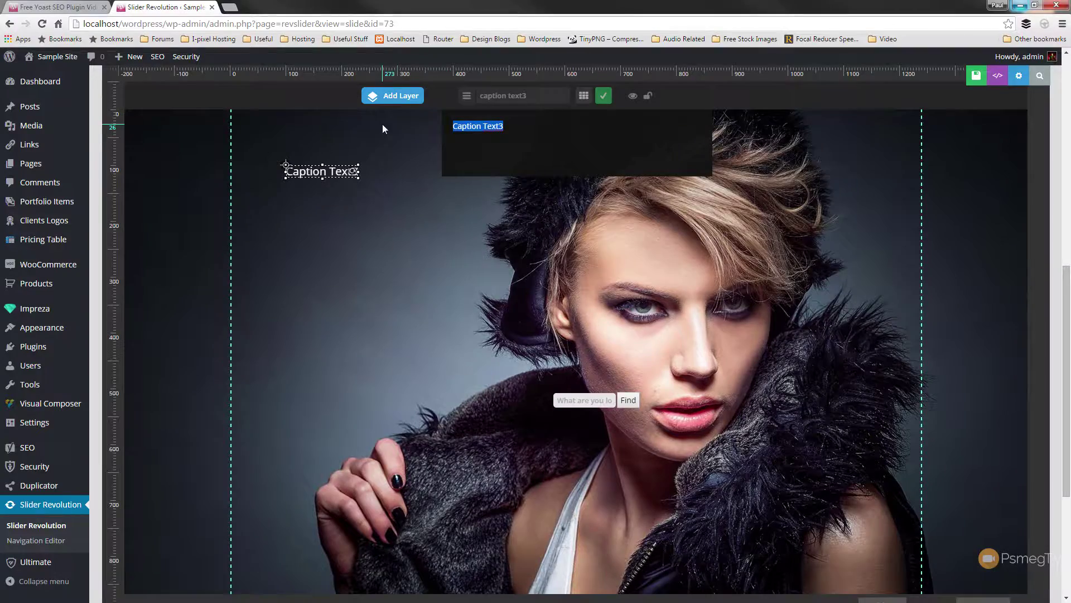
type("Are You Searching for something specific?")
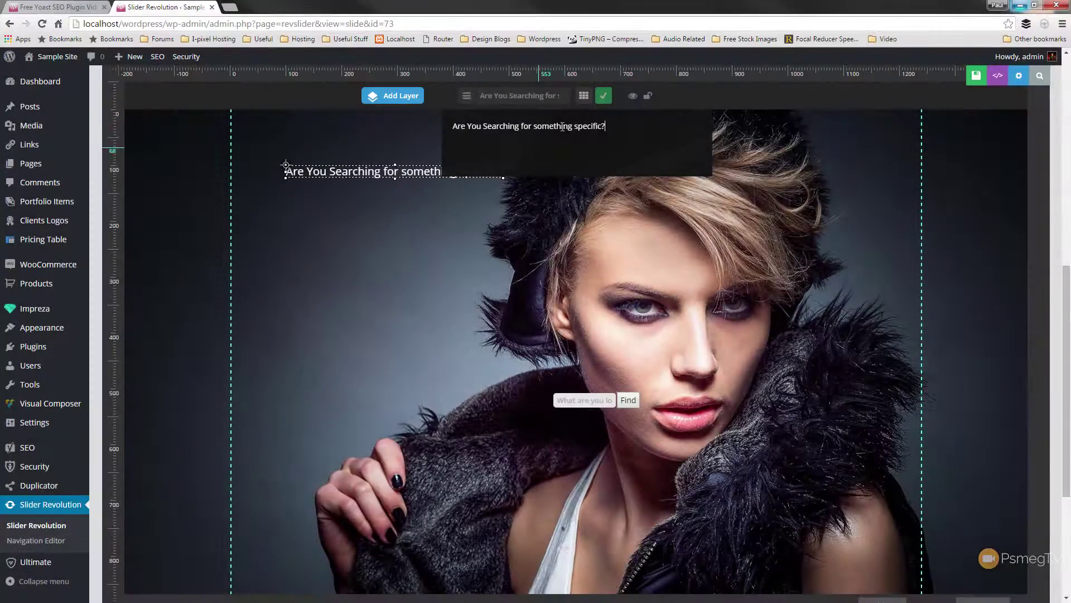
left_click(604, 95)
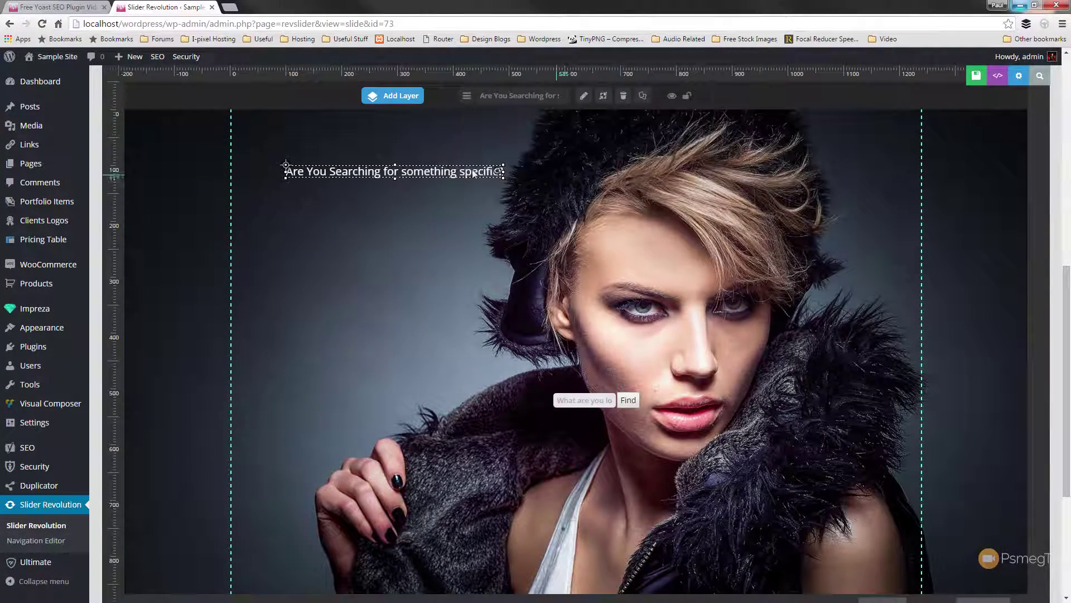
left_click_drag(425, 172, 609, 370)
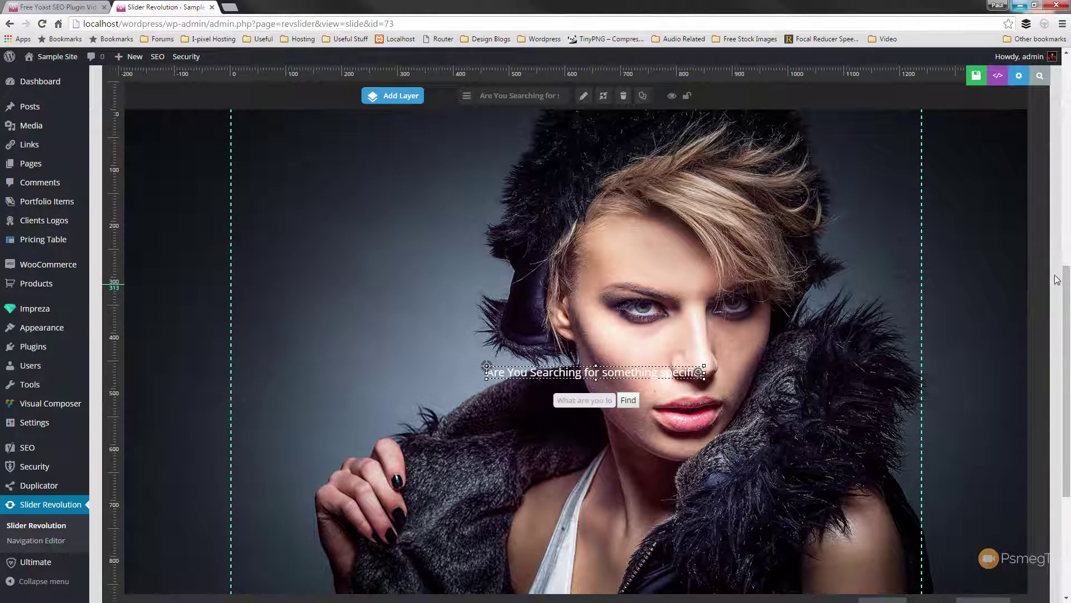
Step: Apply the FatRounded caption style to the heading
left_click_drag(1061, 282, 667, 220)
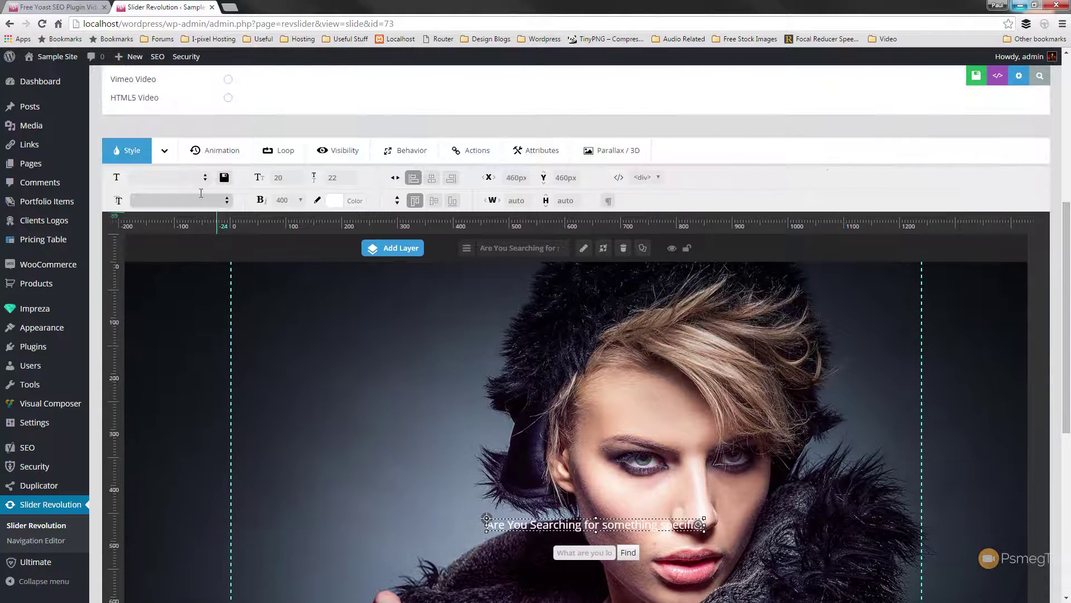
left_click(227, 202)
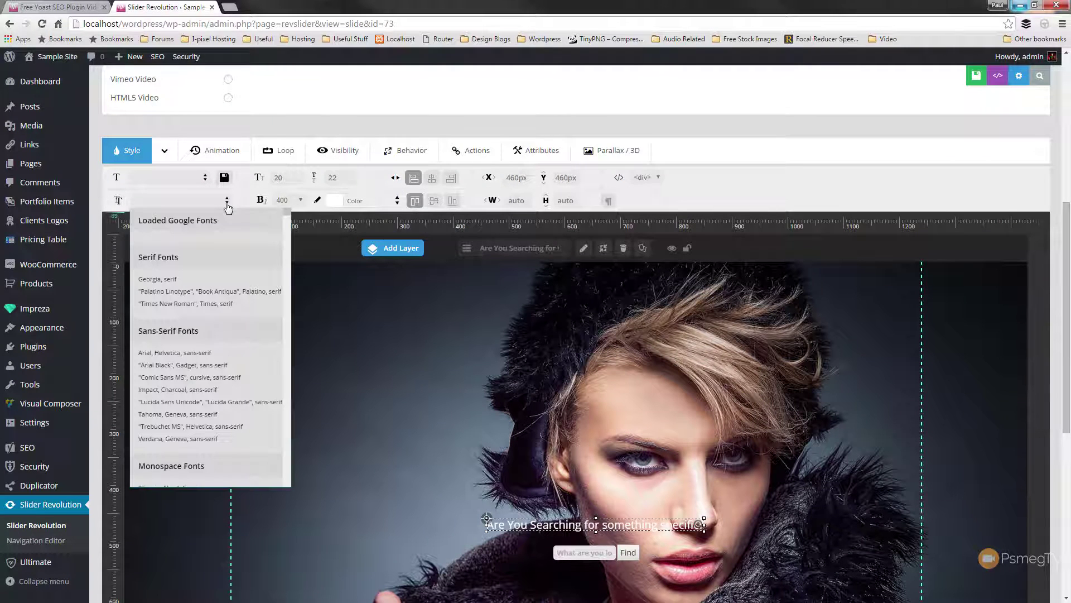
scroll(222, 360, "down", 6)
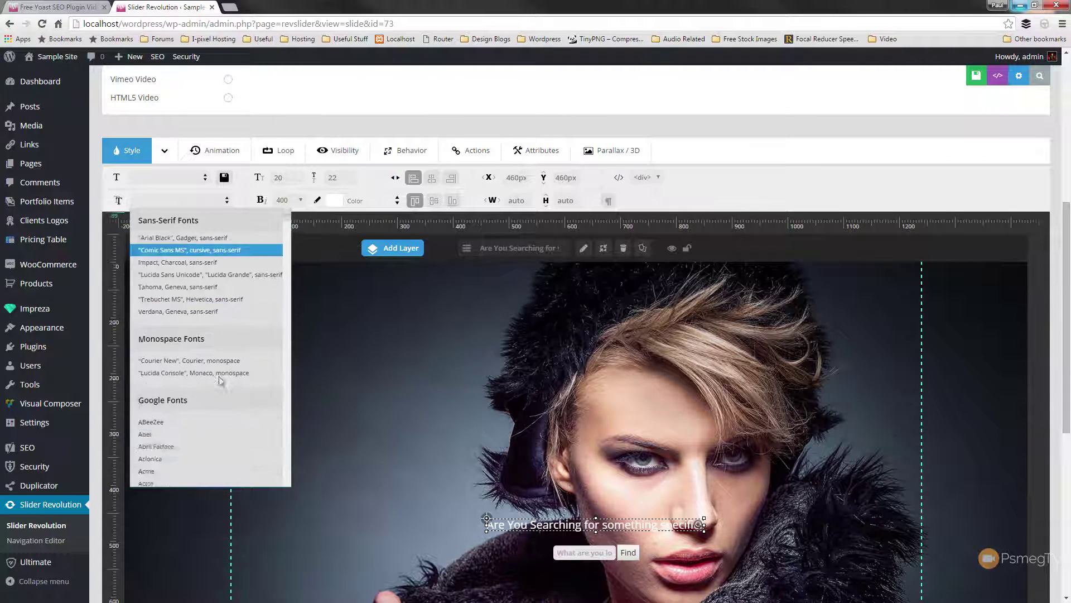
left_click(204, 184)
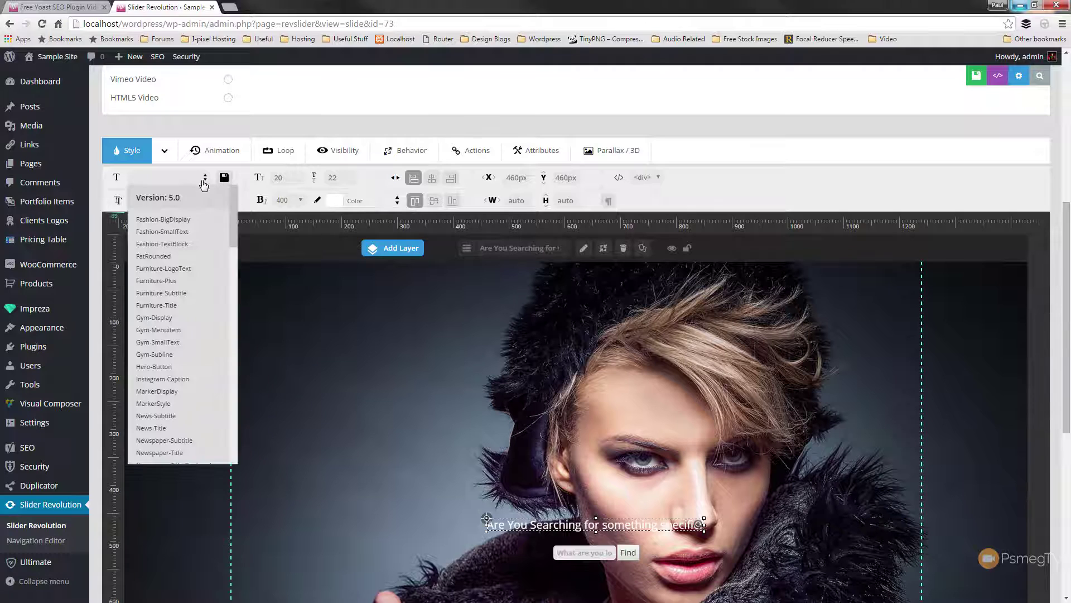
left_click(186, 255)
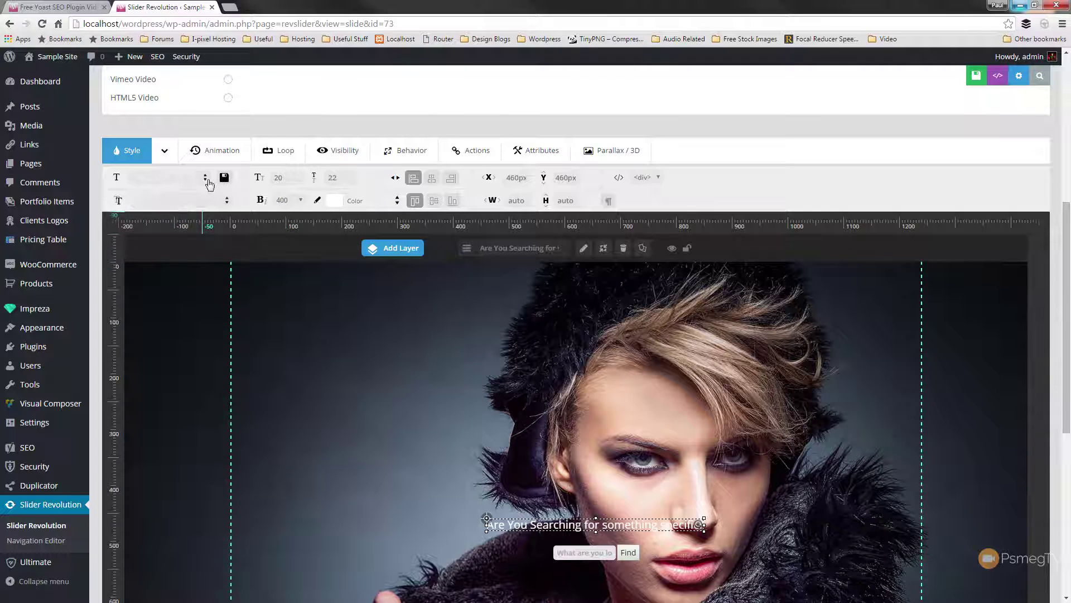
left_click(205, 179)
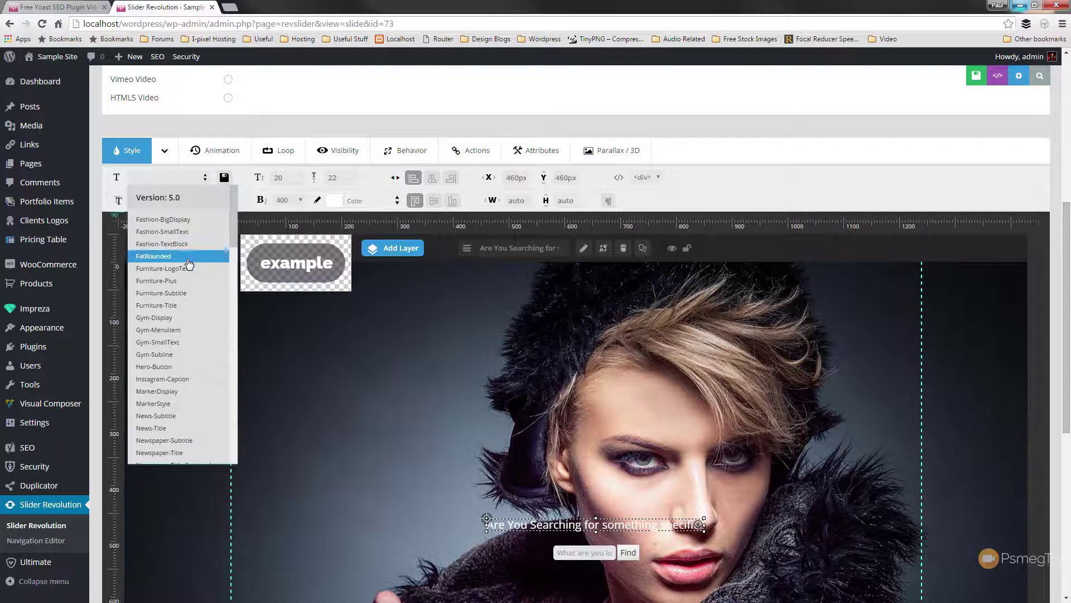
left_click(188, 256)
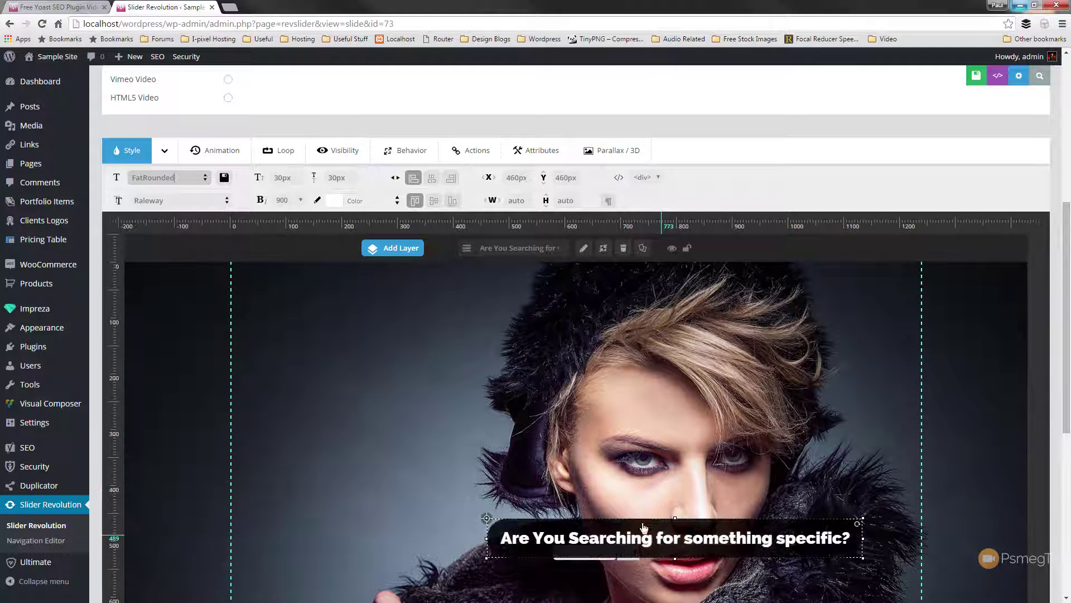
Step: Move the heading up above the search form and centre it horizontally
left_click_drag(663, 535, 575, 504)
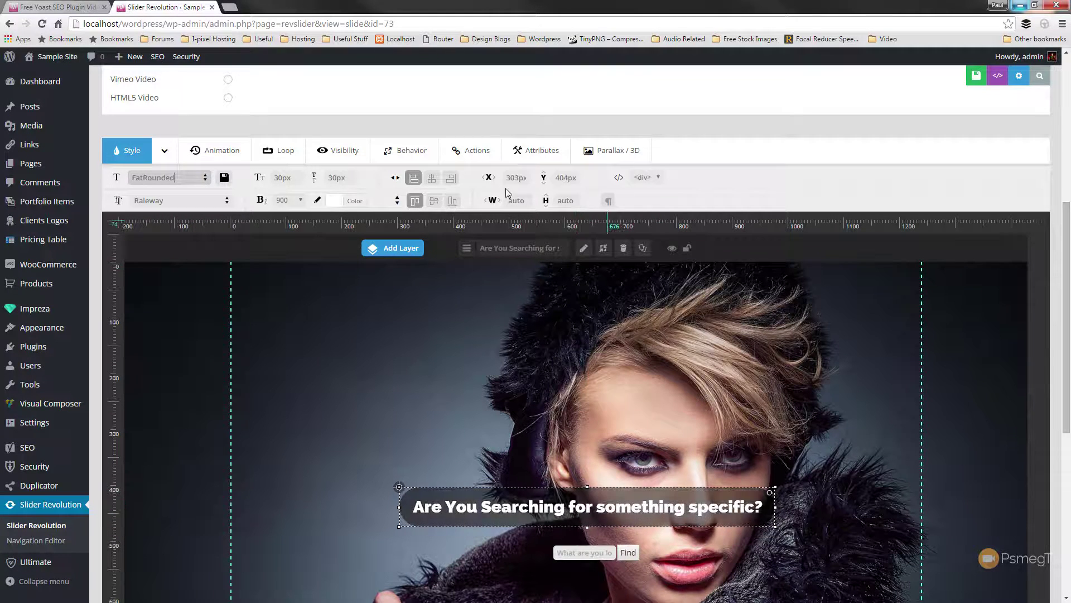
left_click(431, 177)
left_click(625, 543)
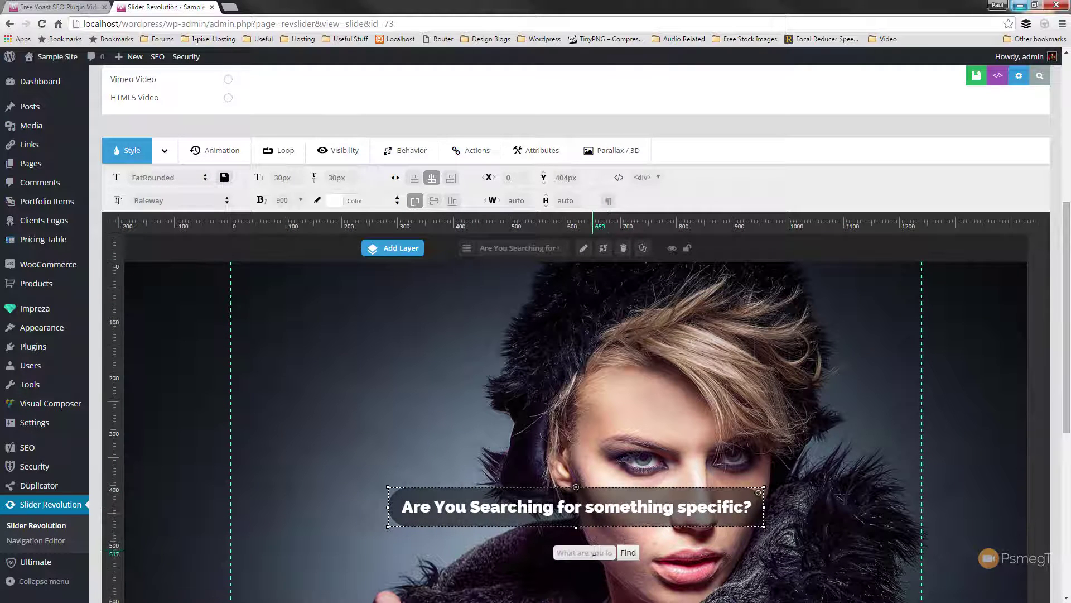
Step: Centre the search form horizontally, save the slide, and view the live home page
left_click(433, 178)
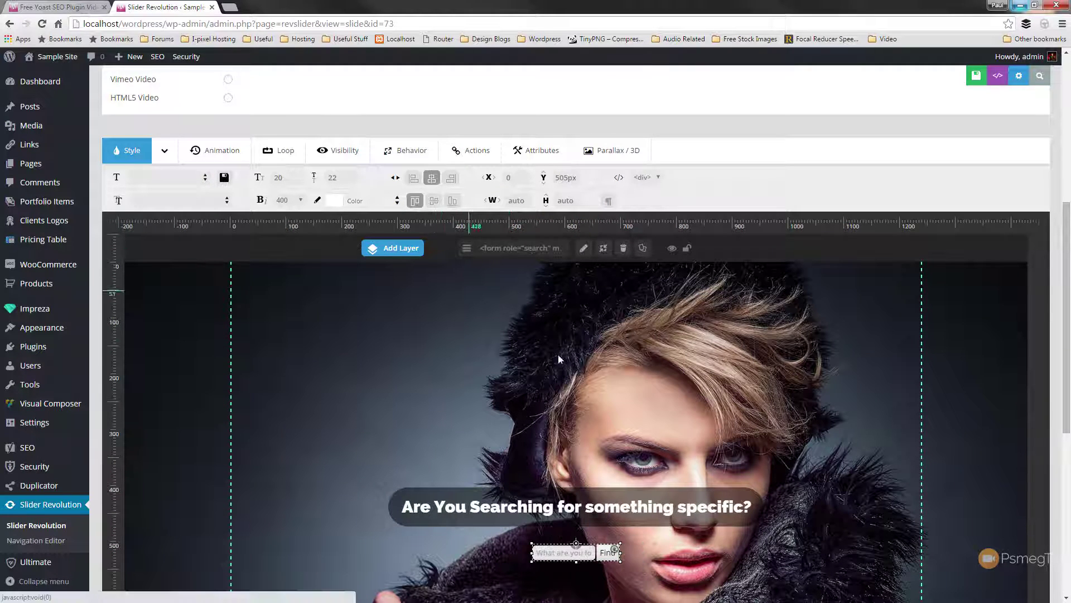
scroll(1067, 260, "down", 1)
scroll(1066, 260, "down", 1)
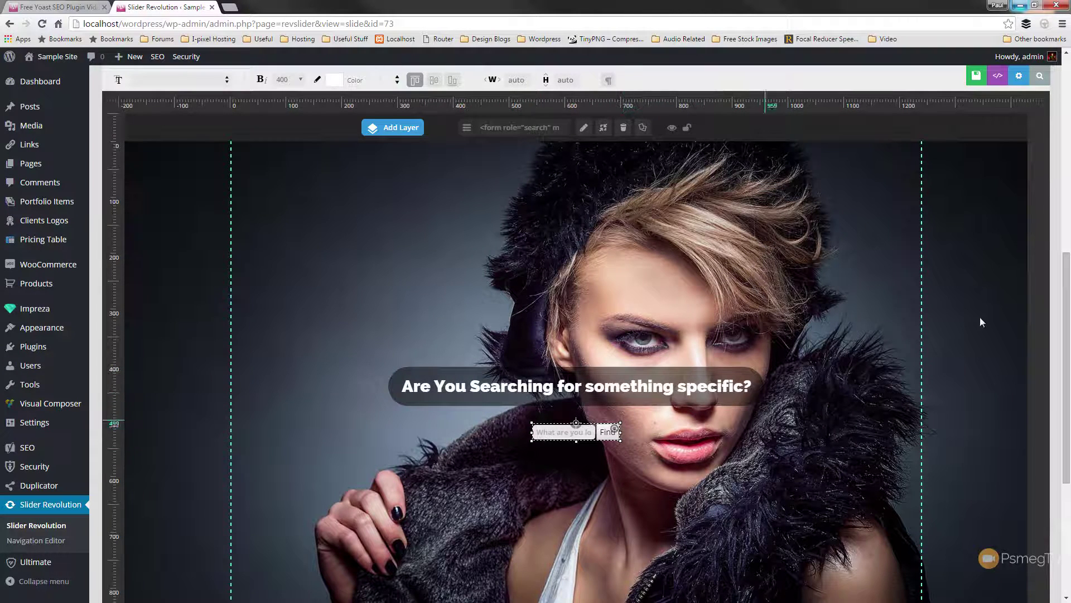
left_click(952, 79)
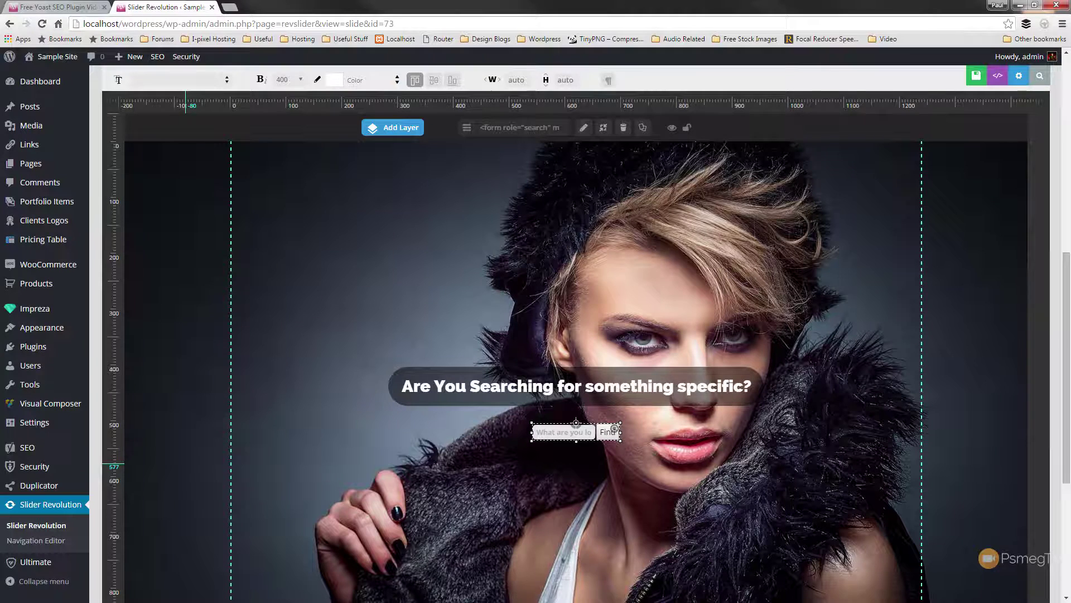
key("ctrl+shift+Tab")
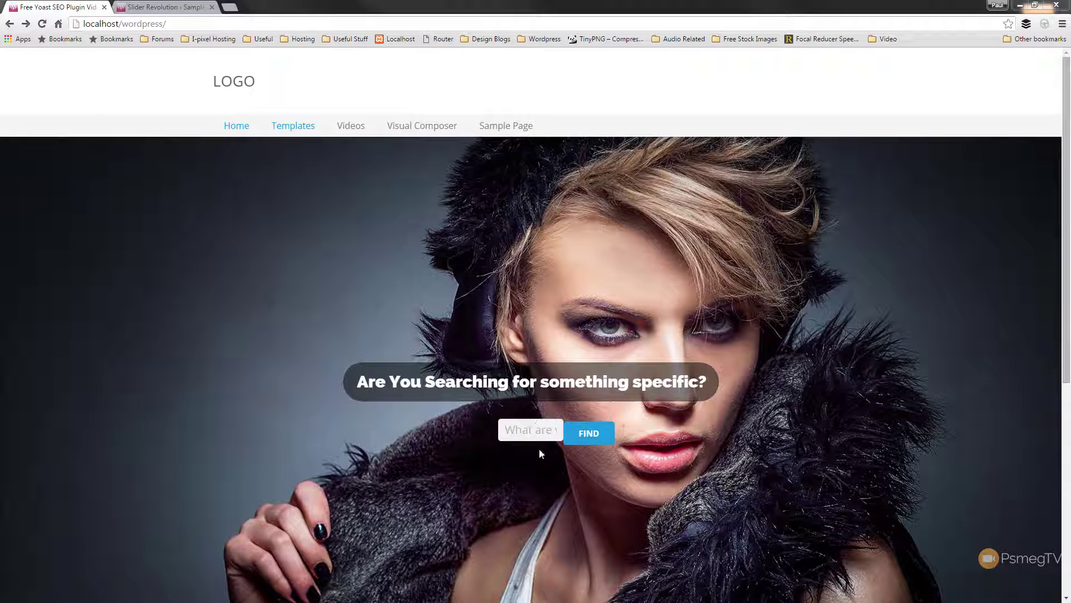
left_click(520, 424)
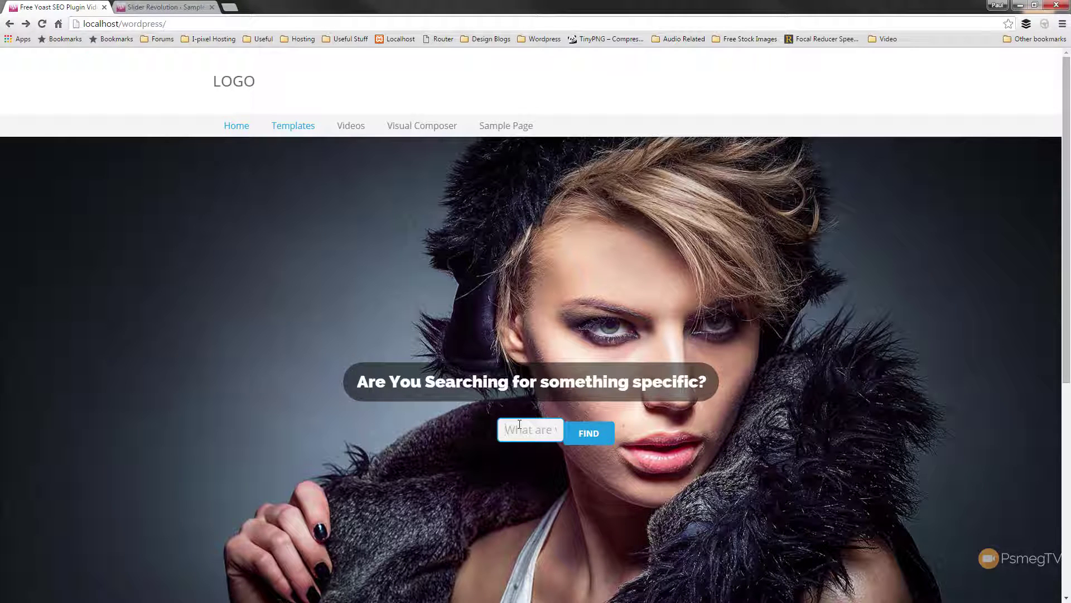
type("news")
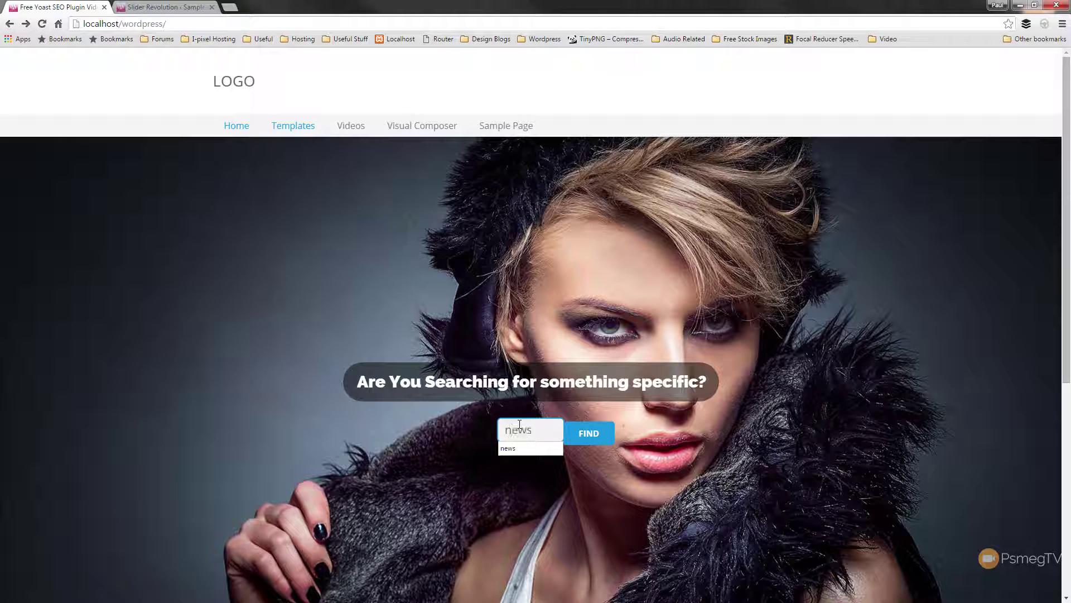
left_click(591, 436)
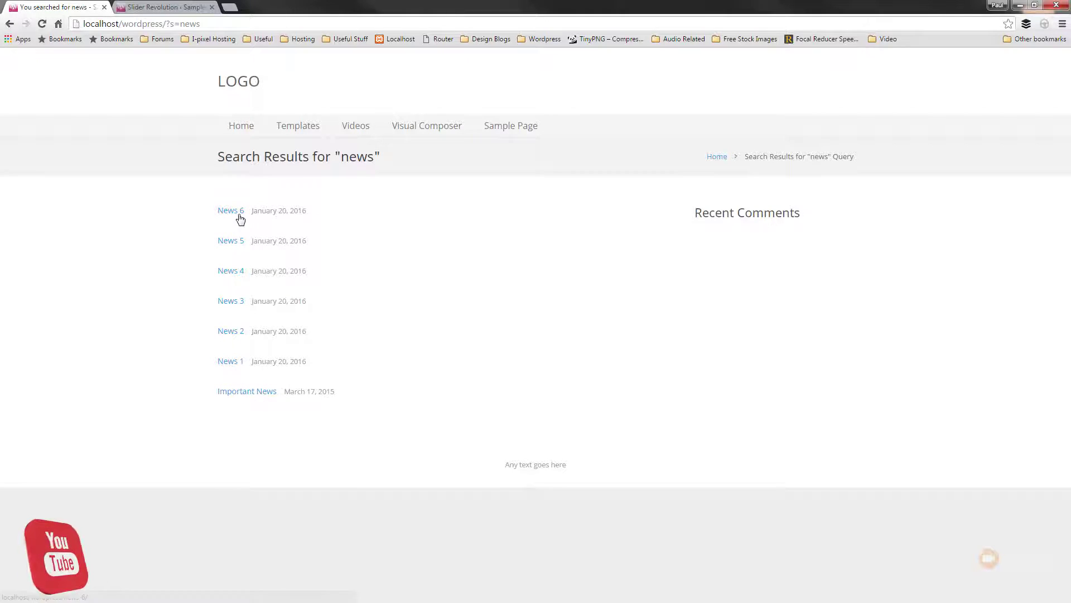
left_click(237, 126)
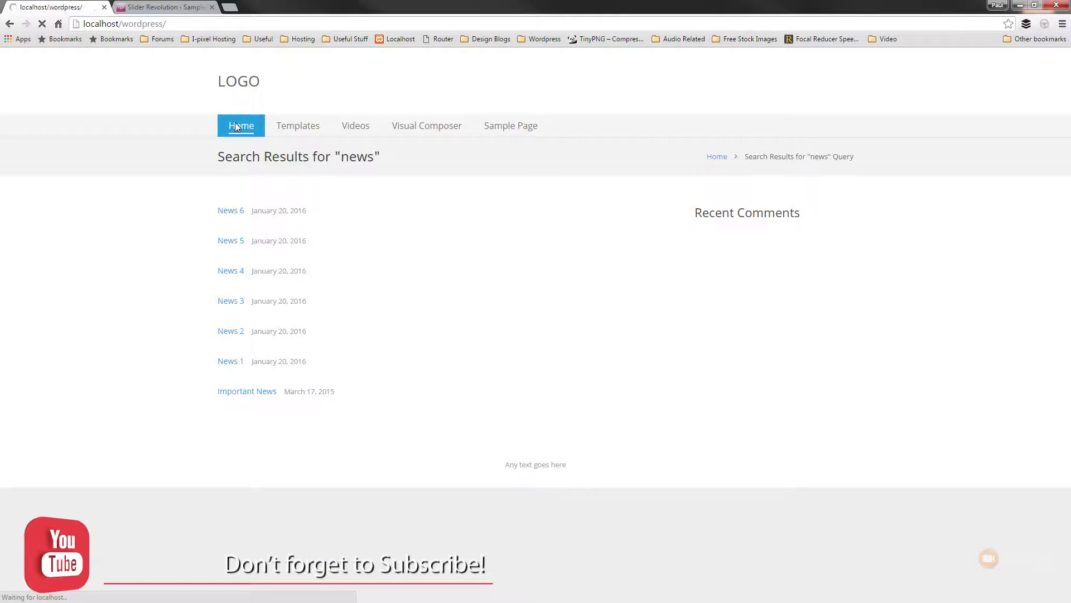